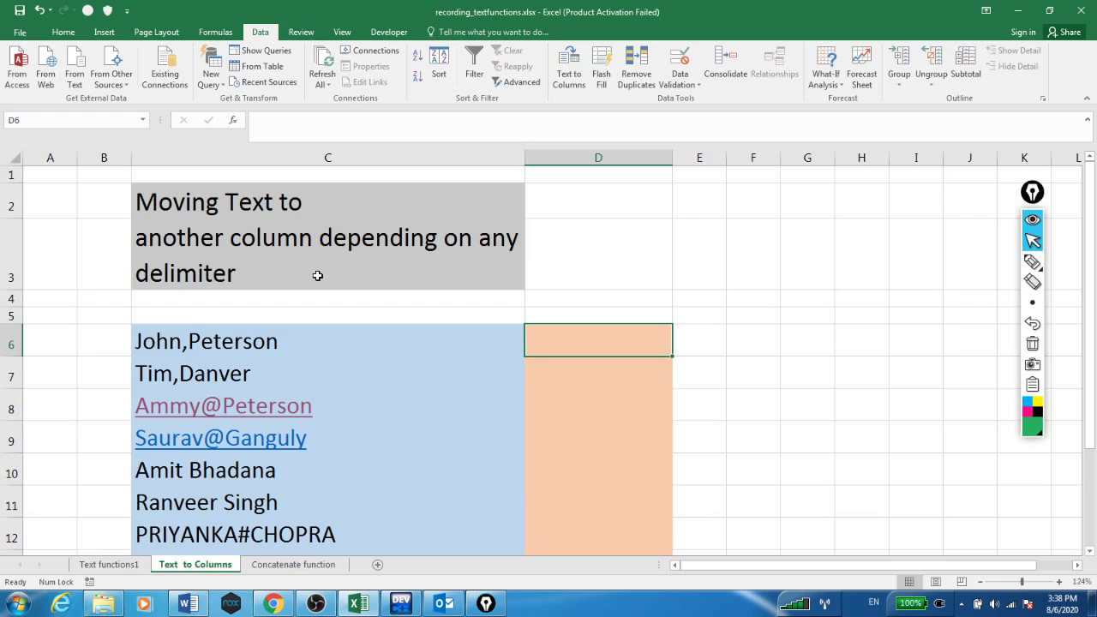
- Circle the word "delimiter" in the heading and underline the separators in C6, C7, C8, C10 and C12 with the green pen
{"action": "left_click", "coordinate": [1033, 263]}
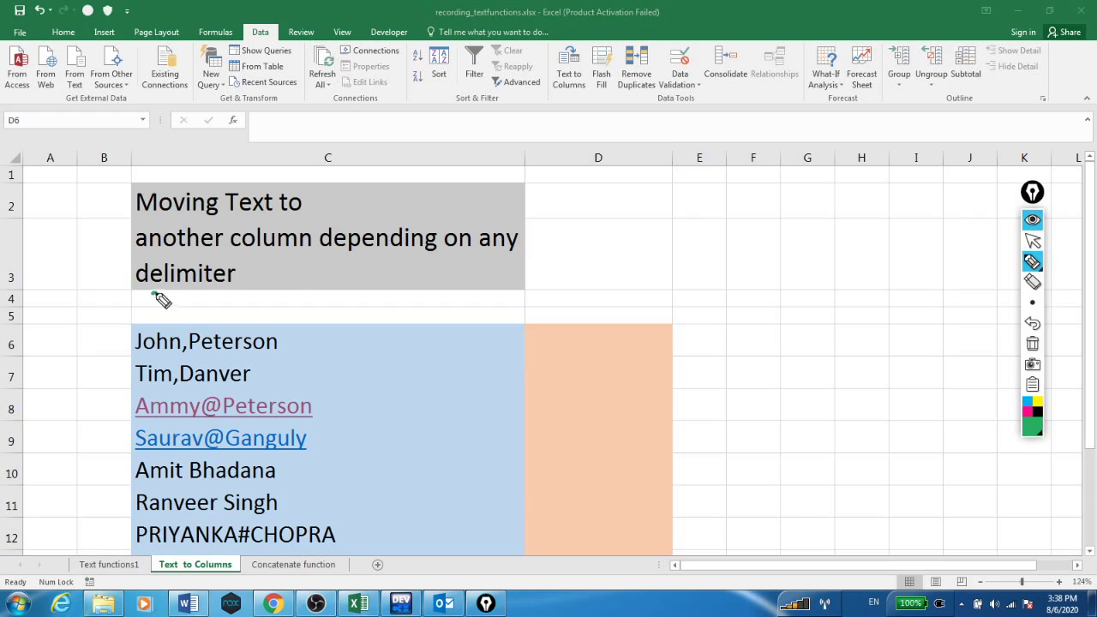
{"action": "mouse_move", "coordinate": [152, 291]}
{"action": "left_mouse_down"}
{"action": "mouse_move", "coordinate": [233, 292]}
{"action": "mouse_move", "coordinate": [241, 279]}
{"action": "mouse_move", "coordinate": [150, 251]}
{"action": "mouse_move", "coordinate": [141, 296]}
{"action": "left_mouse_up"}
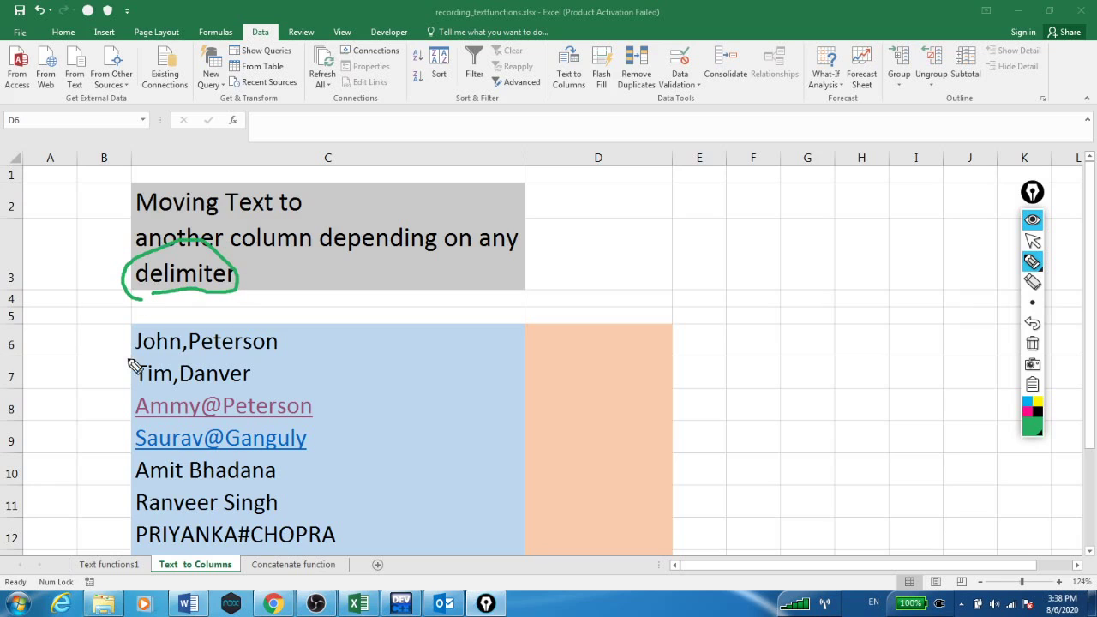
{"action": "left_click_drag", "start_coordinate": [169, 361], "coordinate": [206, 361]}
{"action": "left_click_drag", "start_coordinate": [154, 400], "coordinate": [196, 396]}
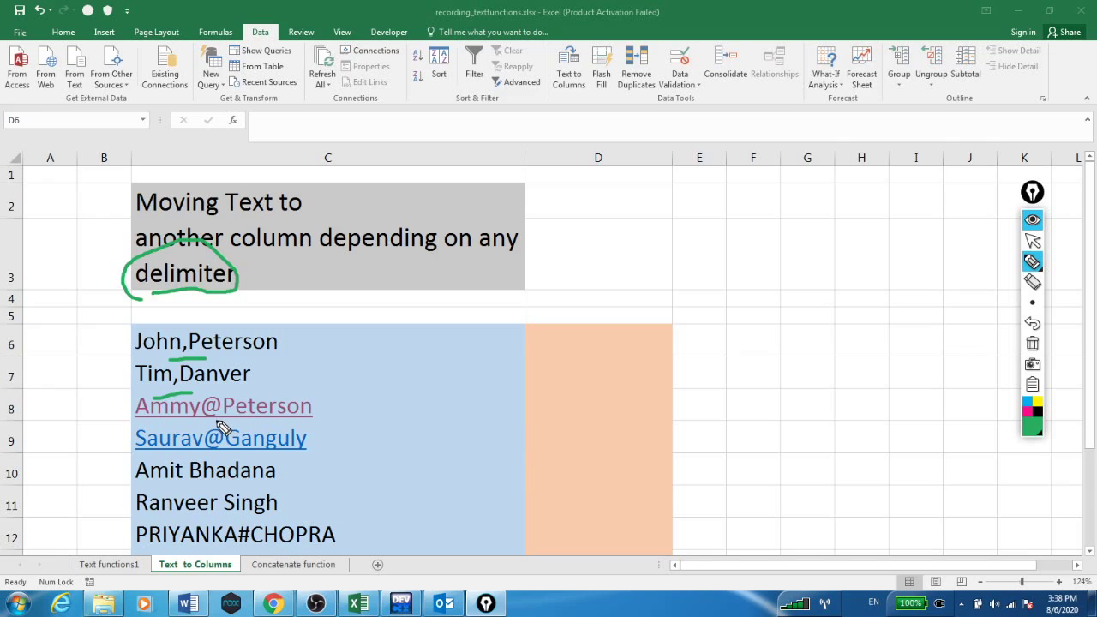
{"action": "left_click_drag", "start_coordinate": [215, 421], "coordinate": [257, 409]}
{"action": "left_click_drag", "start_coordinate": [178, 486], "coordinate": [210, 484]}
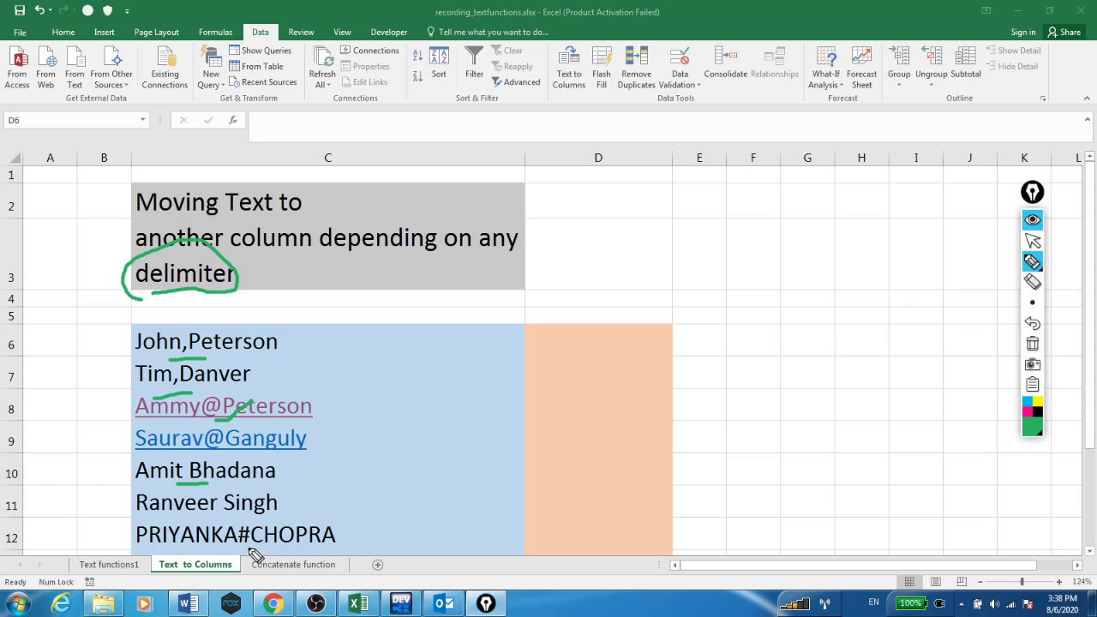
{"action": "left_click_drag", "start_coordinate": [238, 546], "coordinate": [276, 546]}
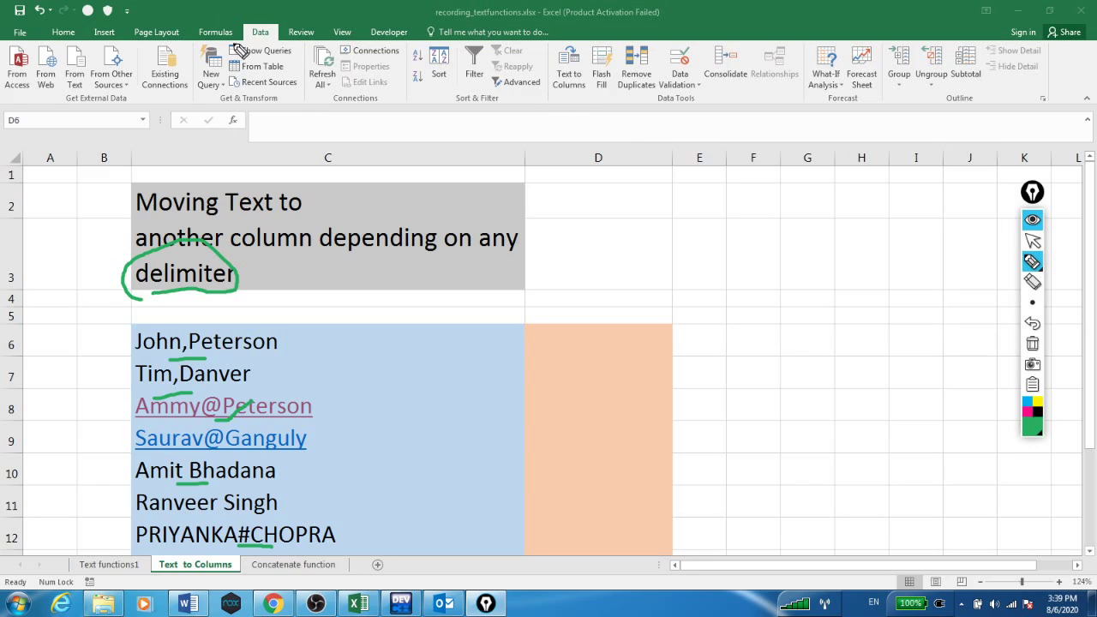
- Circle and connect Data and Text to Columns, mark the comma-separated names in C6:C7 with the pen, and hide the annotations
{"action": "mouse_move", "coordinate": [277, 37]}
{"action": "left_mouse_down"}
{"action": "mouse_move", "coordinate": [273, 19]}
{"action": "mouse_move", "coordinate": [251, 50]}
{"action": "left_mouse_up"}
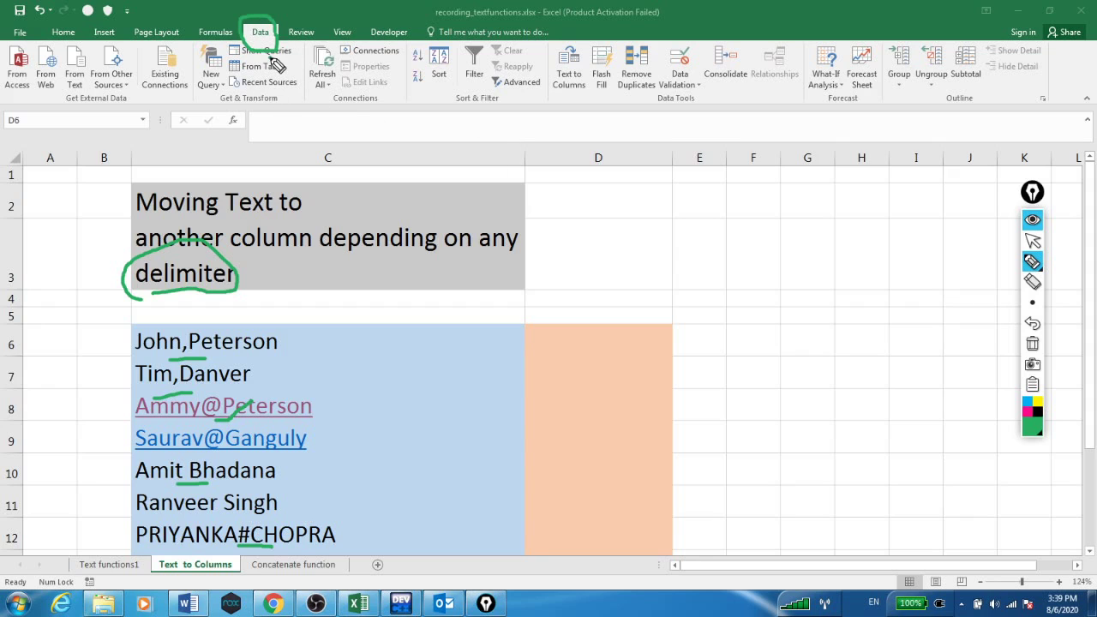
{"action": "mouse_move", "coordinate": [272, 55]}
{"action": "left_mouse_down"}
{"action": "mouse_move", "coordinate": [503, 106]}
{"action": "mouse_move", "coordinate": [545, 99]}
{"action": "mouse_move", "coordinate": [577, 109]}
{"action": "mouse_move", "coordinate": [596, 60]}
{"action": "mouse_move", "coordinate": [556, 38]}
{"action": "mouse_move", "coordinate": [556, 113]}
{"action": "left_mouse_up"}
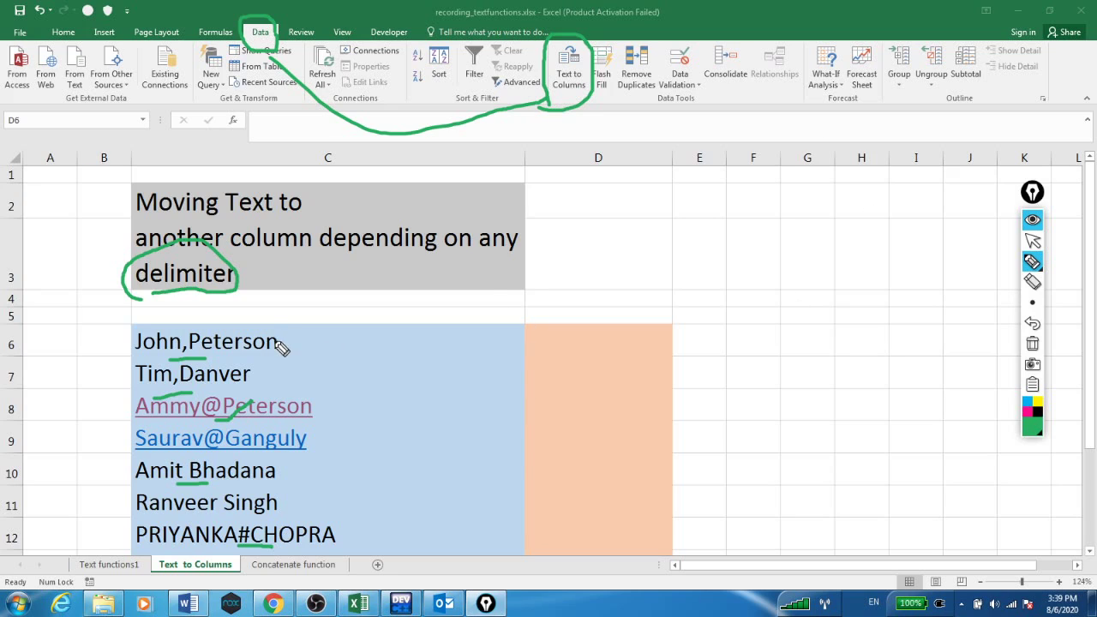
{"action": "mouse_move", "coordinate": [107, 333]}
{"action": "left_mouse_down"}
{"action": "mouse_move", "coordinate": [97, 350]}
{"action": "mouse_move", "coordinate": [110, 377]}
{"action": "left_mouse_up"}
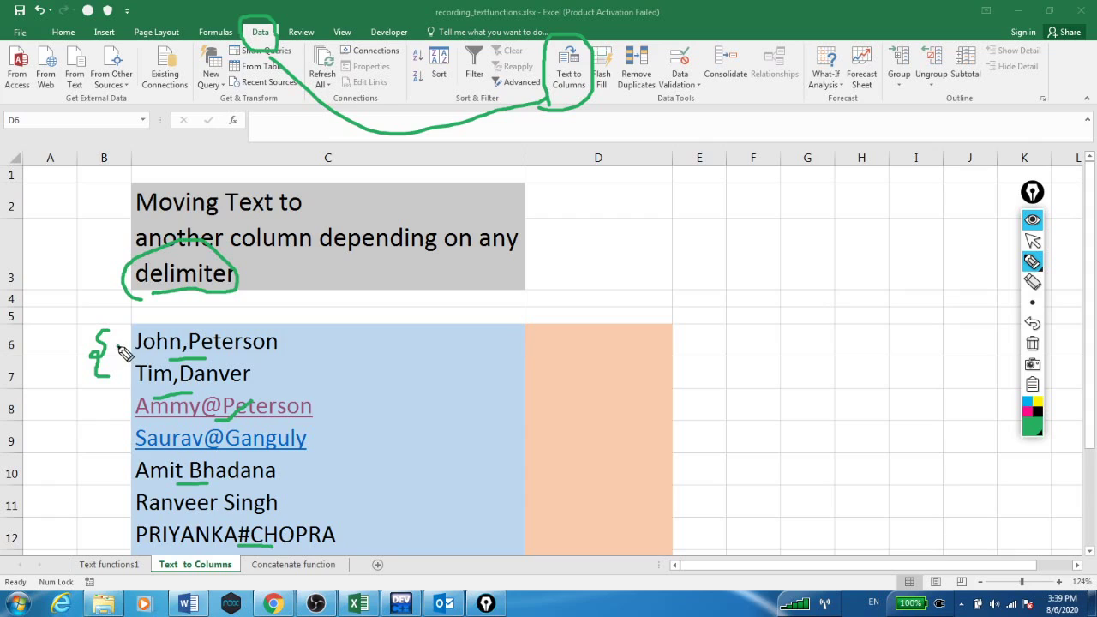
{"action": "left_click_drag", "start_coordinate": [120, 350], "coordinate": [133, 335]}
{"action": "left_click_drag", "start_coordinate": [109, 383], "coordinate": [145, 363]}
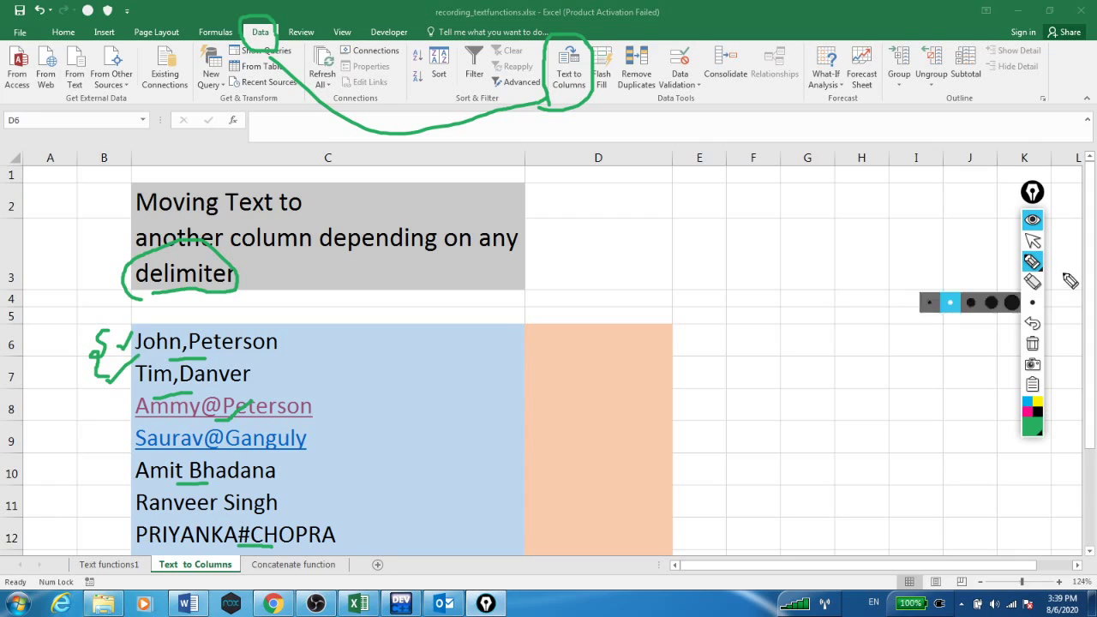
{"action": "left_click", "coordinate": [1033, 220]}
- Start Text to Columns on the comma-separated names in C6:C7
{"action": "double_click", "coordinate": [318, 343]}
{"action": "left_click", "coordinate": [318, 363]}
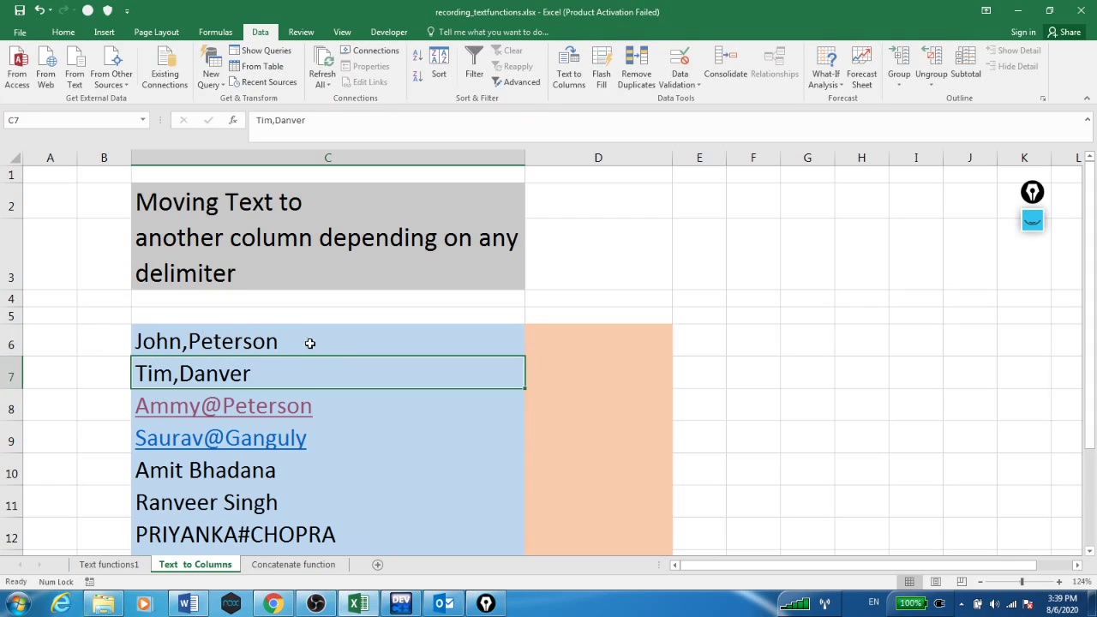
{"action": "left_click_drag", "start_coordinate": [308, 343], "coordinate": [308, 379]}
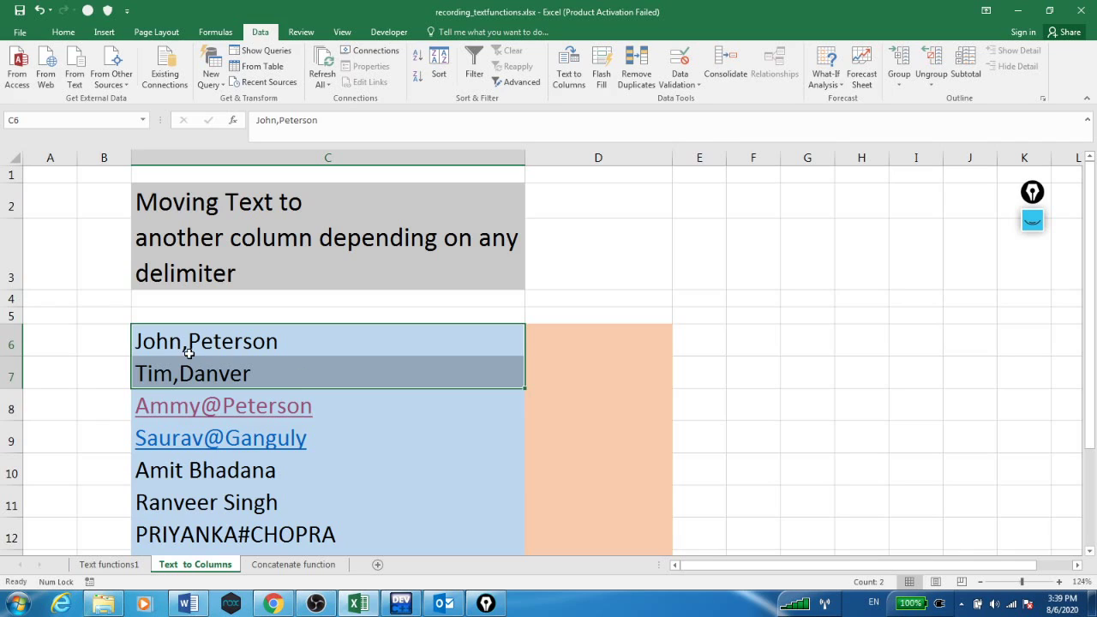
{"action": "left_click", "coordinate": [571, 77]}
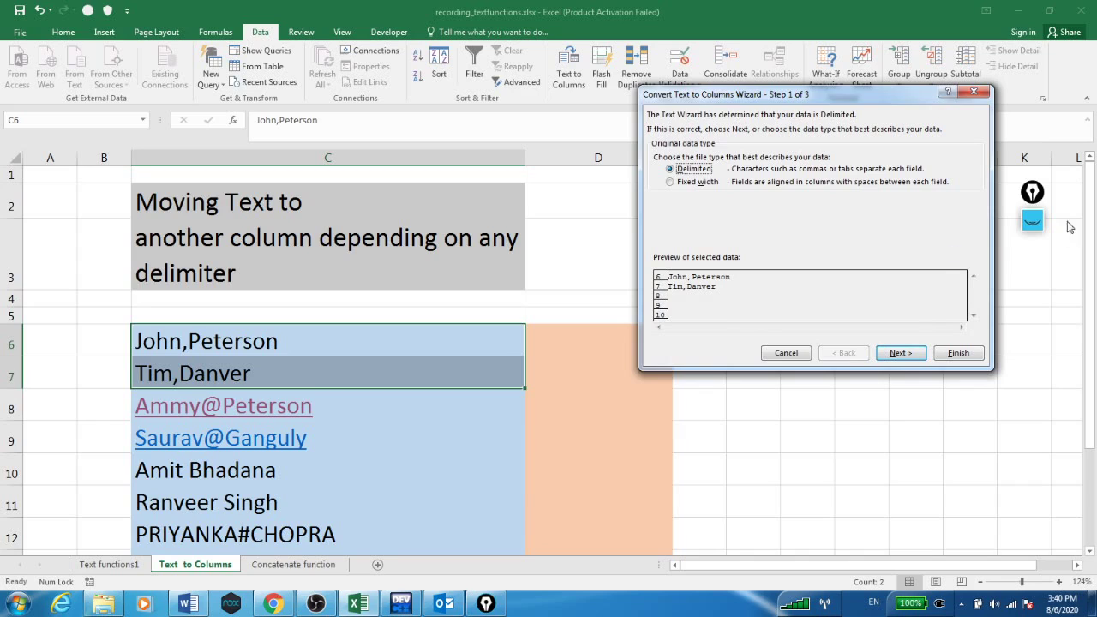
- Circle the preview of the selected data in the wizard with the green pen, and clear the drawing
{"action": "left_click", "coordinate": [1032, 222]}
{"action": "left_click", "coordinate": [1033, 262]}
{"action": "mouse_move", "coordinate": [756, 245]}
{"action": "left_mouse_down"}
{"action": "mouse_move", "coordinate": [676, 246]}
{"action": "mouse_move", "coordinate": [655, 292]}
{"action": "mouse_move", "coordinate": [673, 310]}
{"action": "mouse_move", "coordinate": [730, 302]}
{"action": "mouse_move", "coordinate": [756, 270]}
{"action": "mouse_move", "coordinate": [756, 250]}
{"action": "left_mouse_up"}
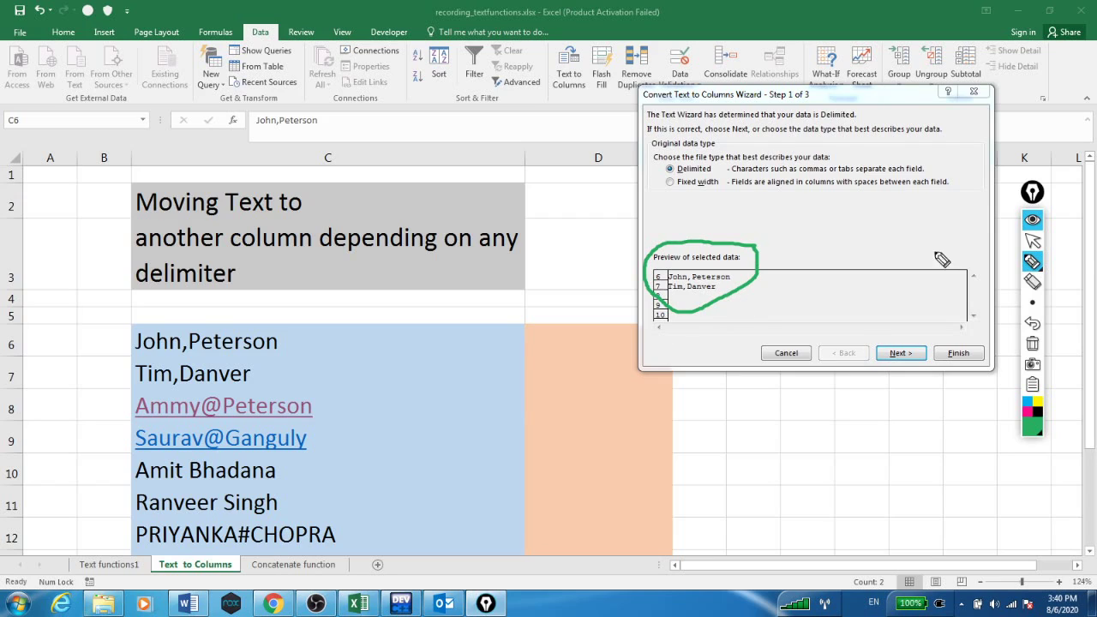
{"action": "left_click", "coordinate": [1033, 344]}
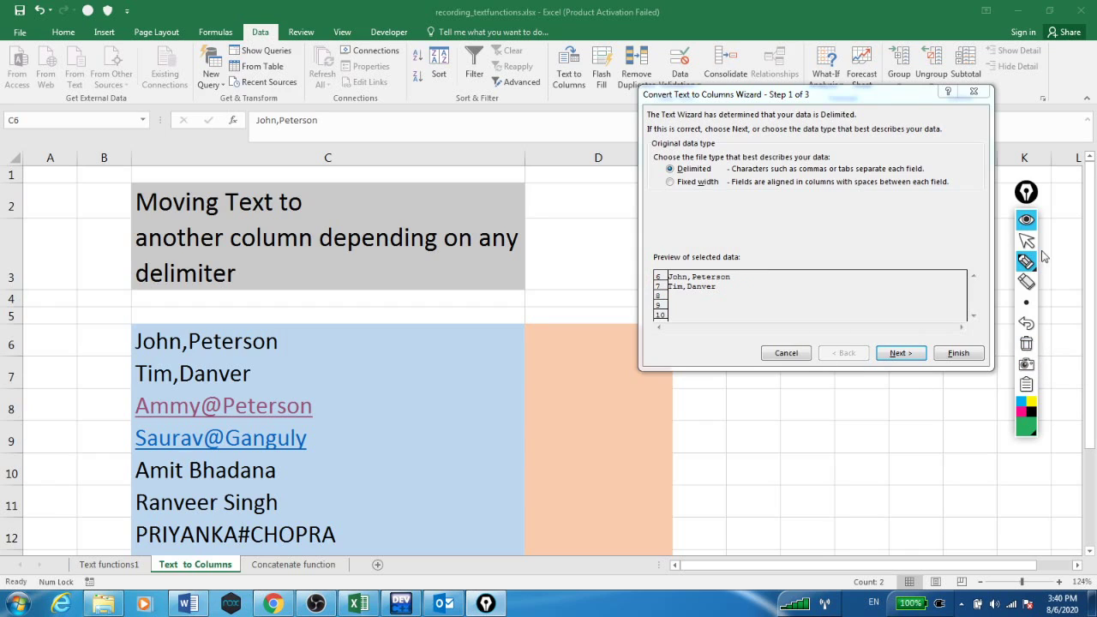
{"action": "left_click", "coordinate": [1027, 220]}
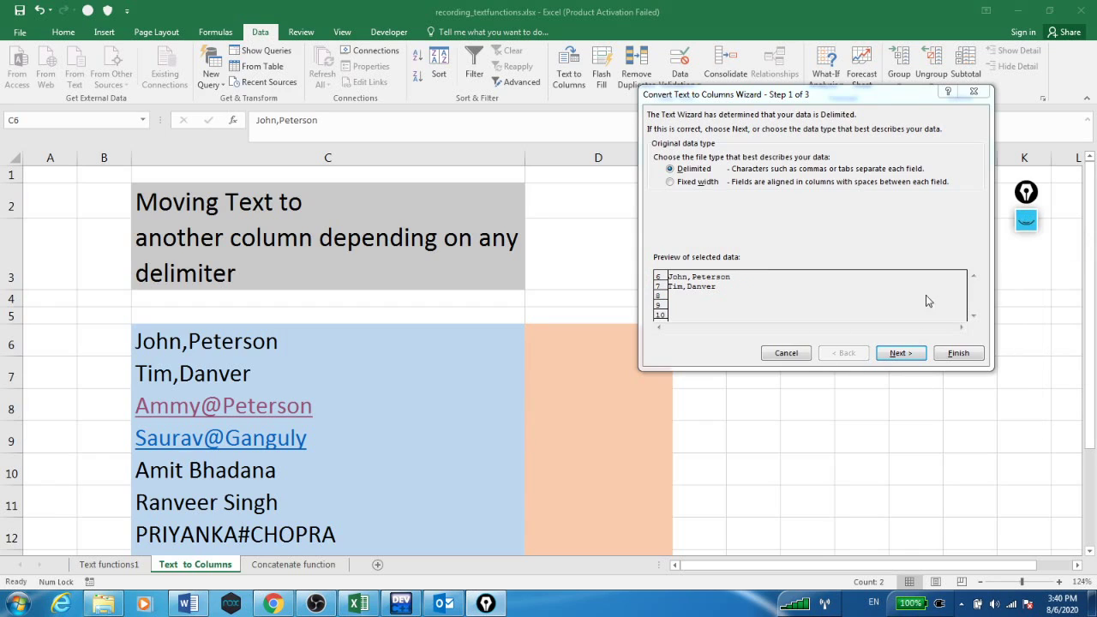
- Advance the wizard to the delimiter settings and mark the delimiter list, Tab and the Other field with the green pen
{"action": "left_click", "coordinate": [901, 354]}
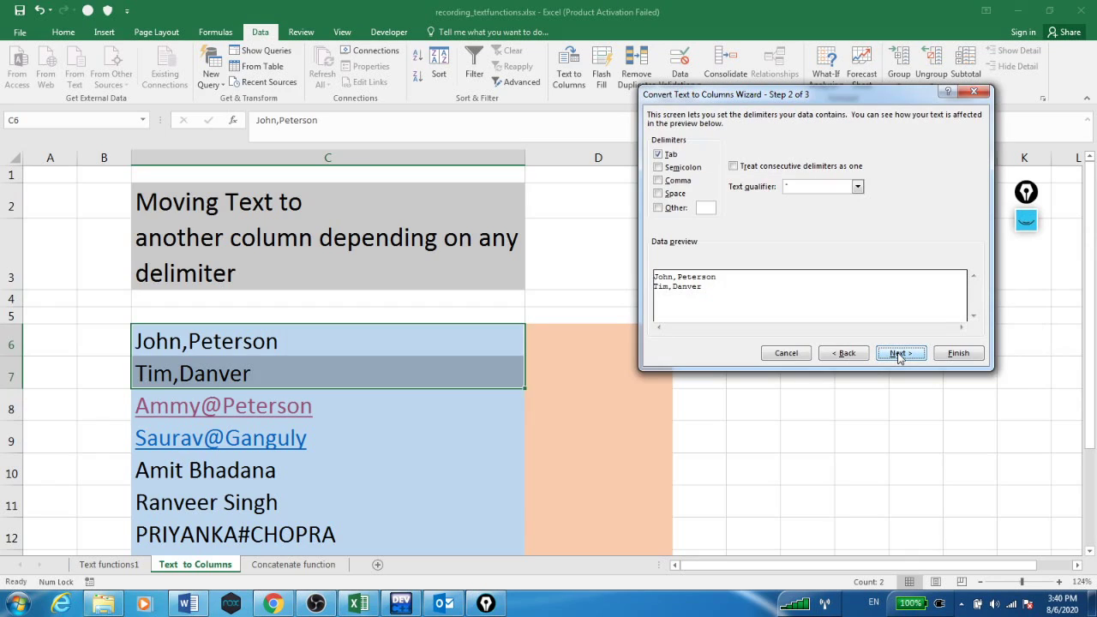
{"action": "left_click", "coordinate": [1027, 220]}
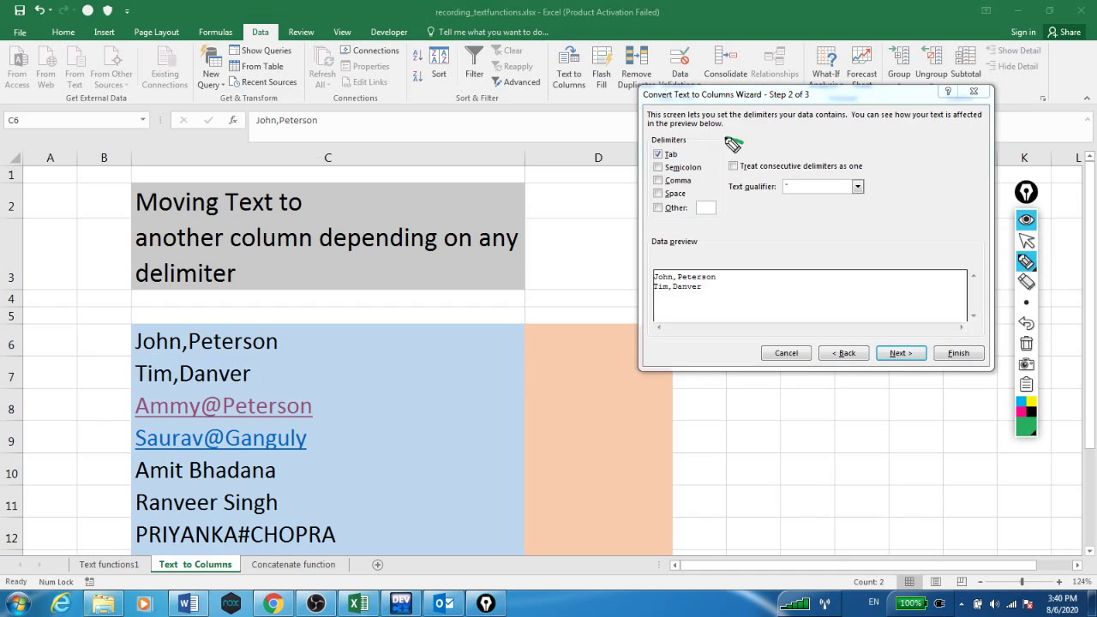
{"action": "mouse_move", "coordinate": [733, 144]}
{"action": "left_mouse_down"}
{"action": "mouse_move", "coordinate": [650, 137]}
{"action": "mouse_move", "coordinate": [655, 224]}
{"action": "mouse_move", "coordinate": [712, 237]}
{"action": "mouse_move", "coordinate": [739, 154]}
{"action": "left_mouse_up"}
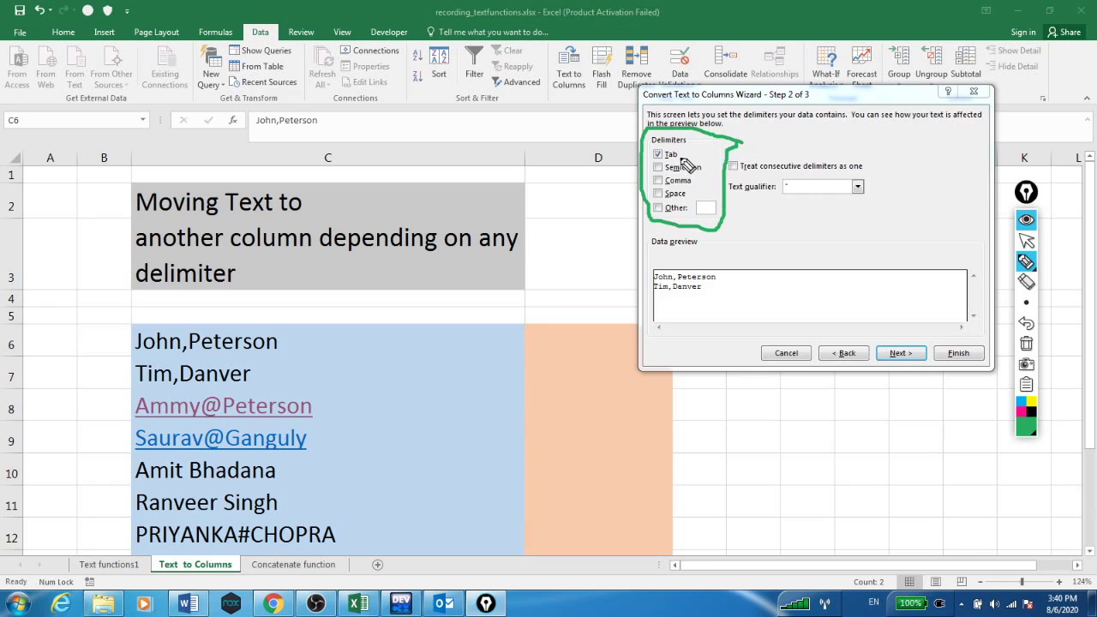
{"action": "left_click_drag", "start_coordinate": [682, 157], "coordinate": [712, 155]}
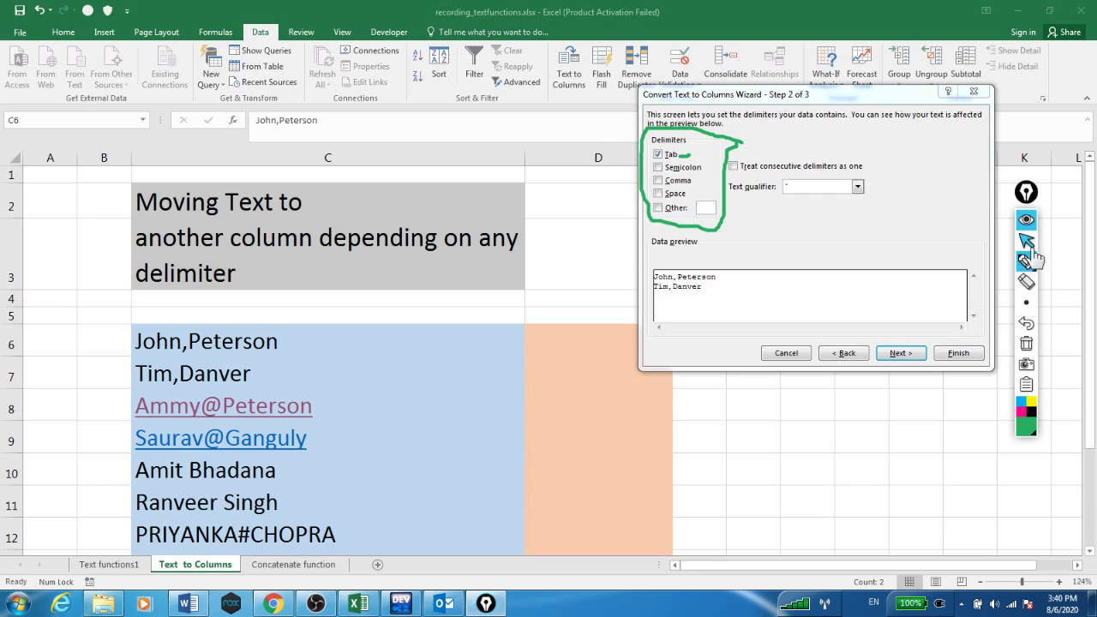
{"action": "left_click", "coordinate": [1027, 347]}
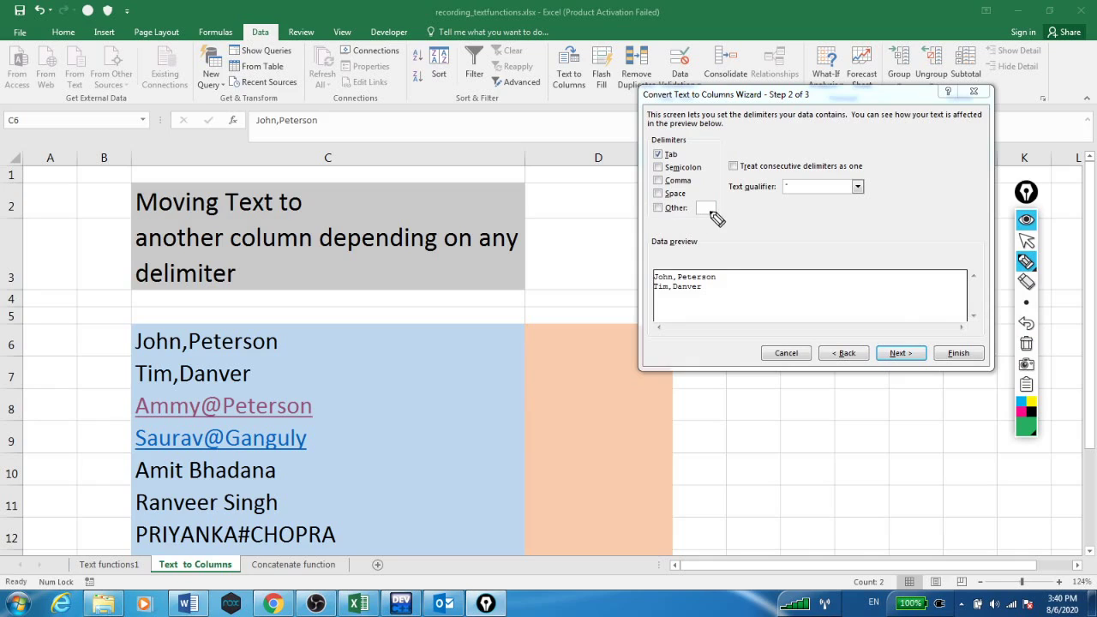
{"action": "left_click_drag", "start_coordinate": [705, 224], "coordinate": [736, 215]}
{"action": "left_click", "coordinate": [1026, 241]}
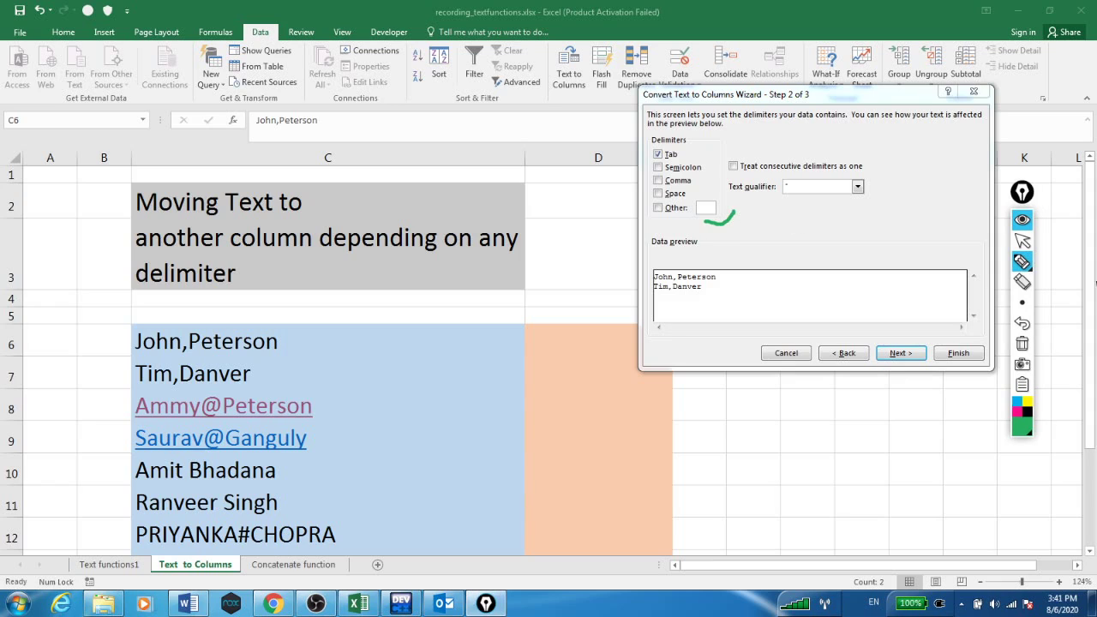
- Replace the Tab delimiter with Comma and finish splitting C6:C7 into columns C and D
{"action": "left_click", "coordinate": [658, 155]}
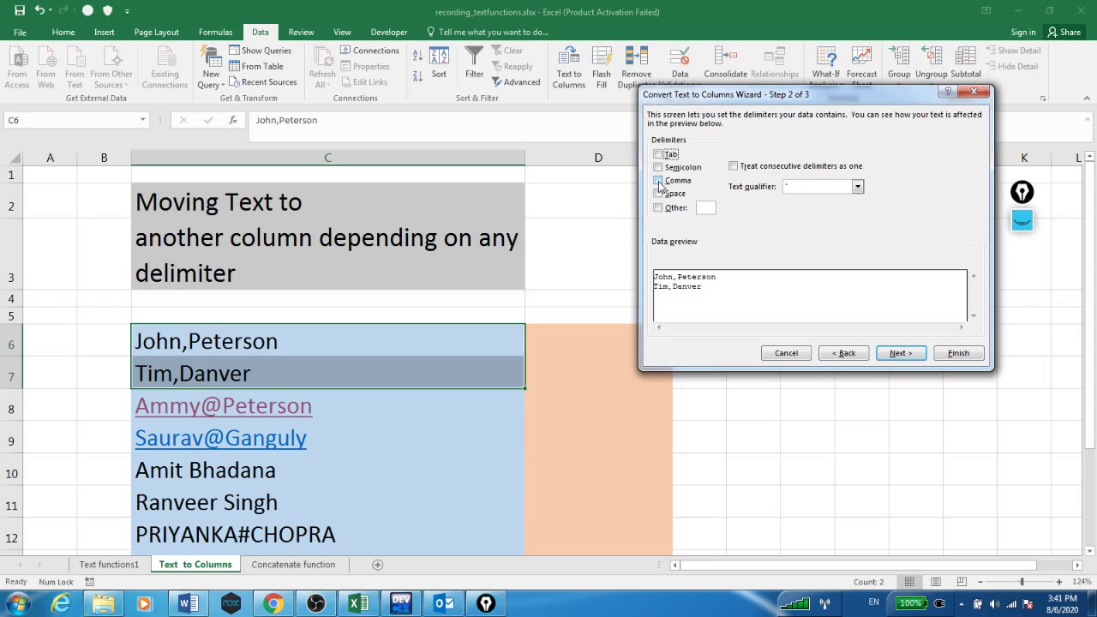
{"action": "left_click", "coordinate": [659, 182]}
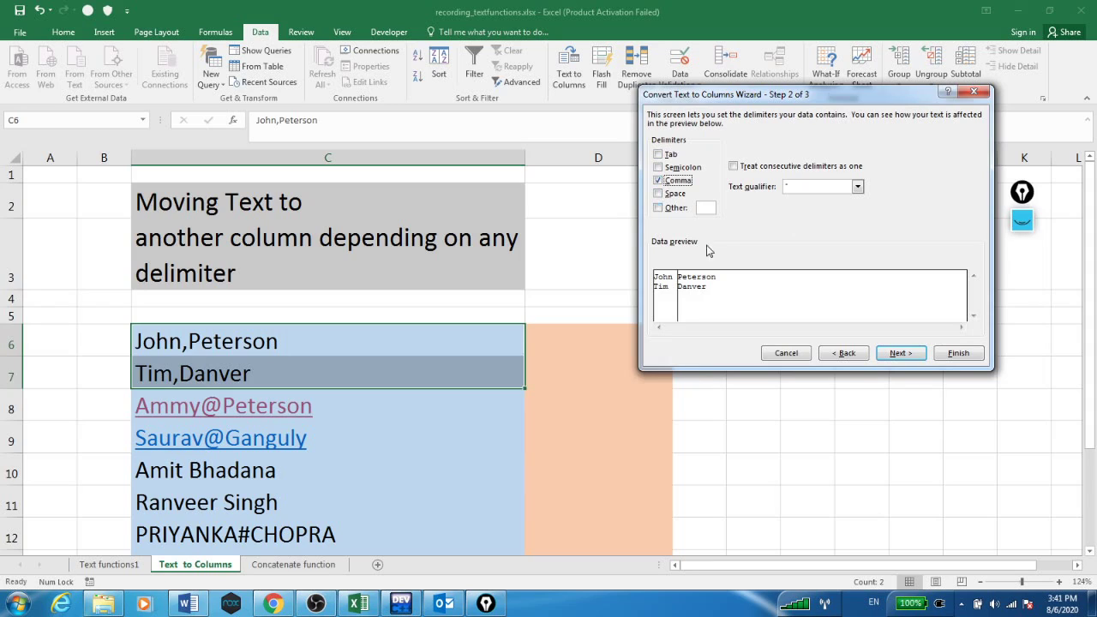
{"action": "left_click", "coordinate": [658, 181]}
{"action": "left_click", "coordinate": [659, 181]}
{"action": "left_click", "coordinate": [945, 356]}
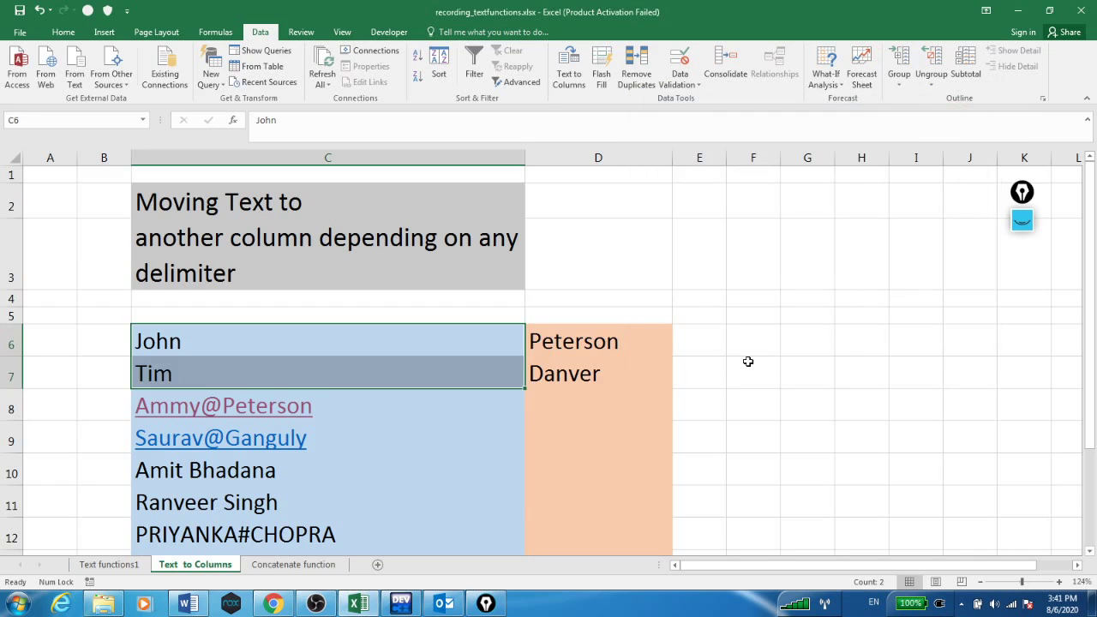
{"action": "left_click", "coordinate": [747, 362]}
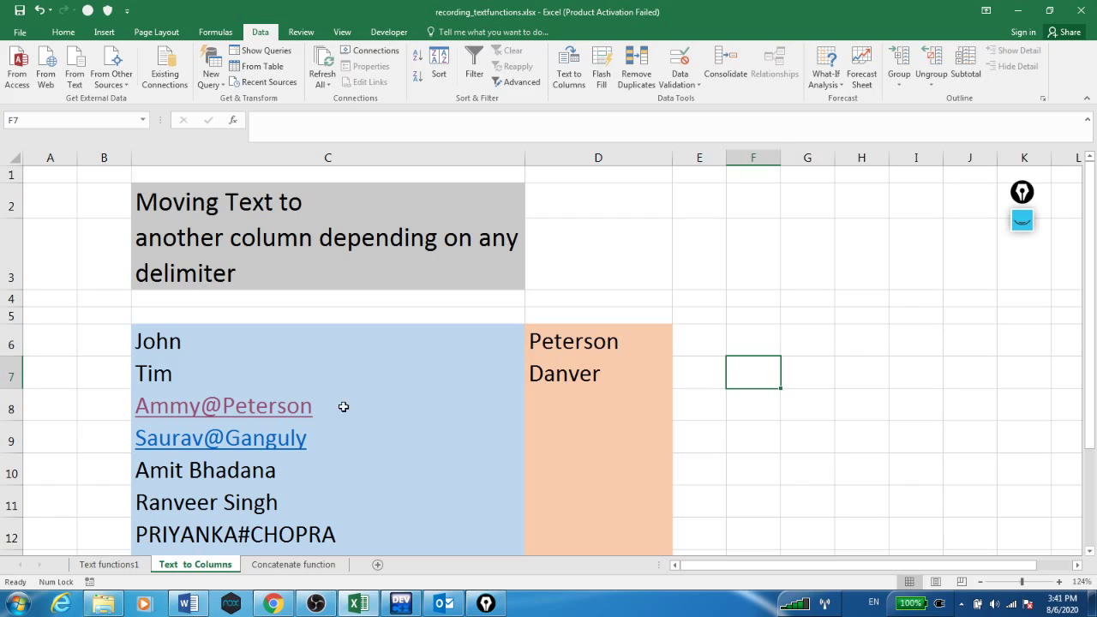
- Split C8:C9 with Text to Columns, using @ as the Other delimiter instead of Comma and General format at destination $C$8
{"action": "left_click_drag", "start_coordinate": [340, 408], "coordinate": [333, 437]}
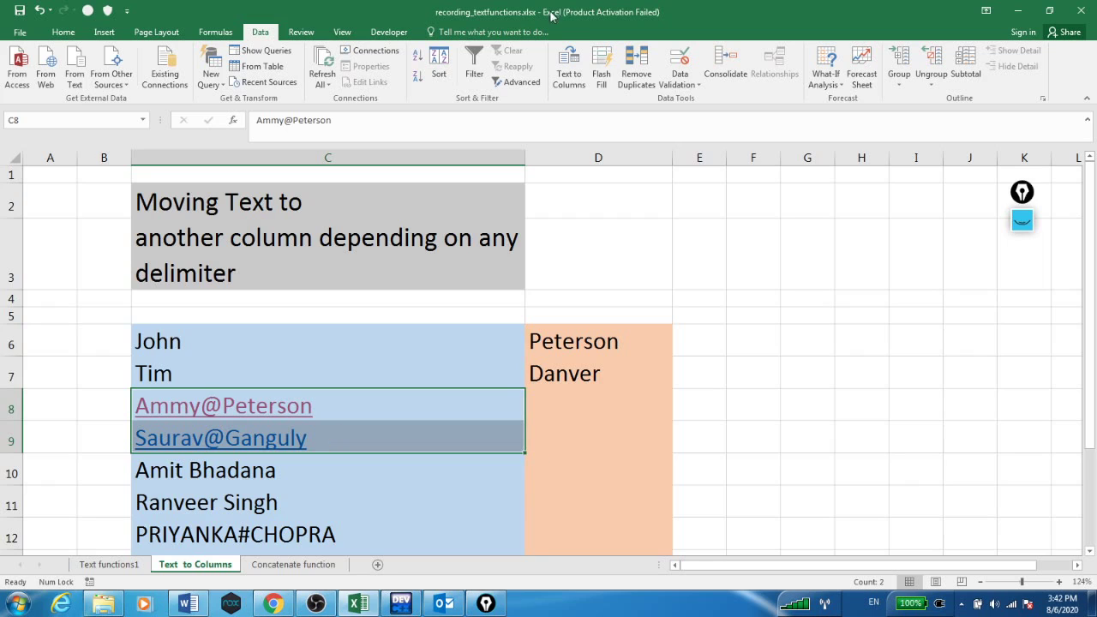
{"action": "left_click", "coordinate": [572, 79]}
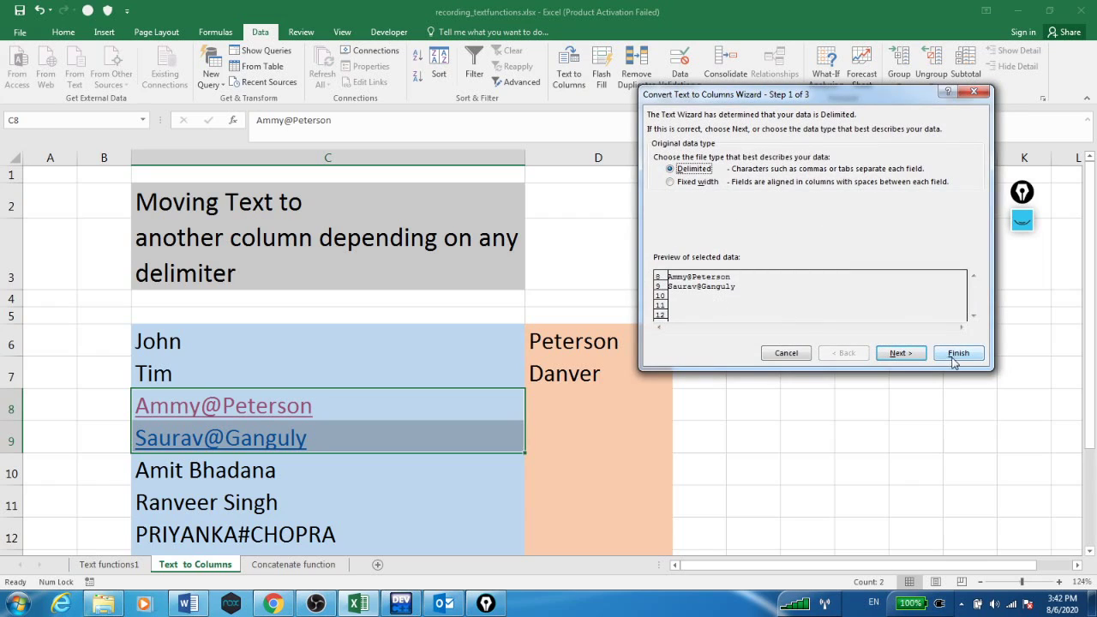
{"action": "left_click", "coordinate": [901, 353]}
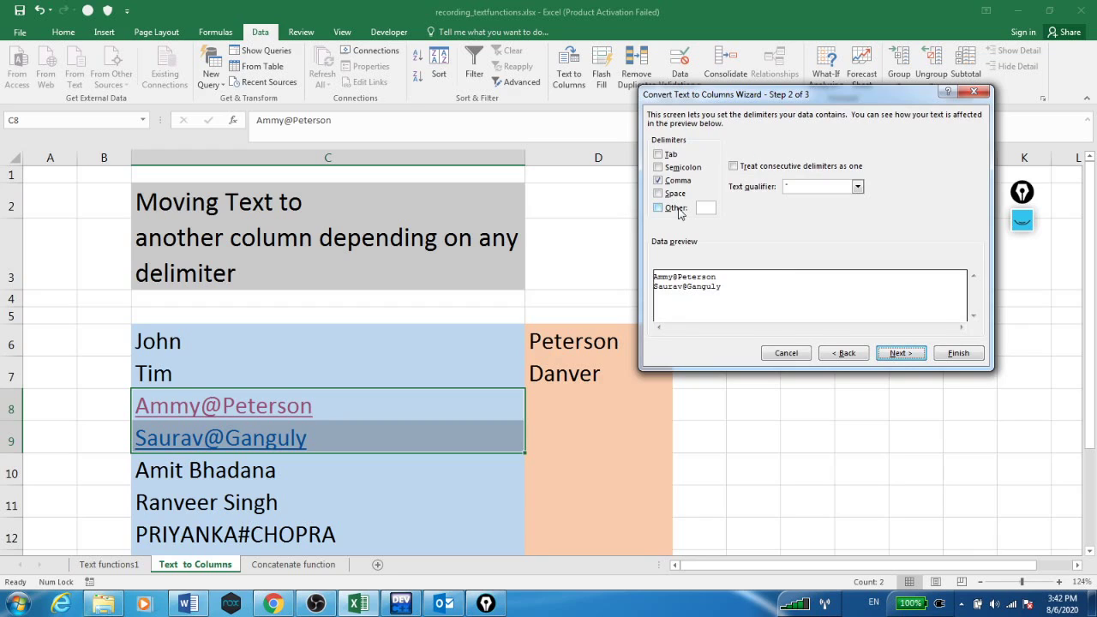
{"action": "left_click", "coordinate": [659, 181]}
{"action": "type", "text": "@"}
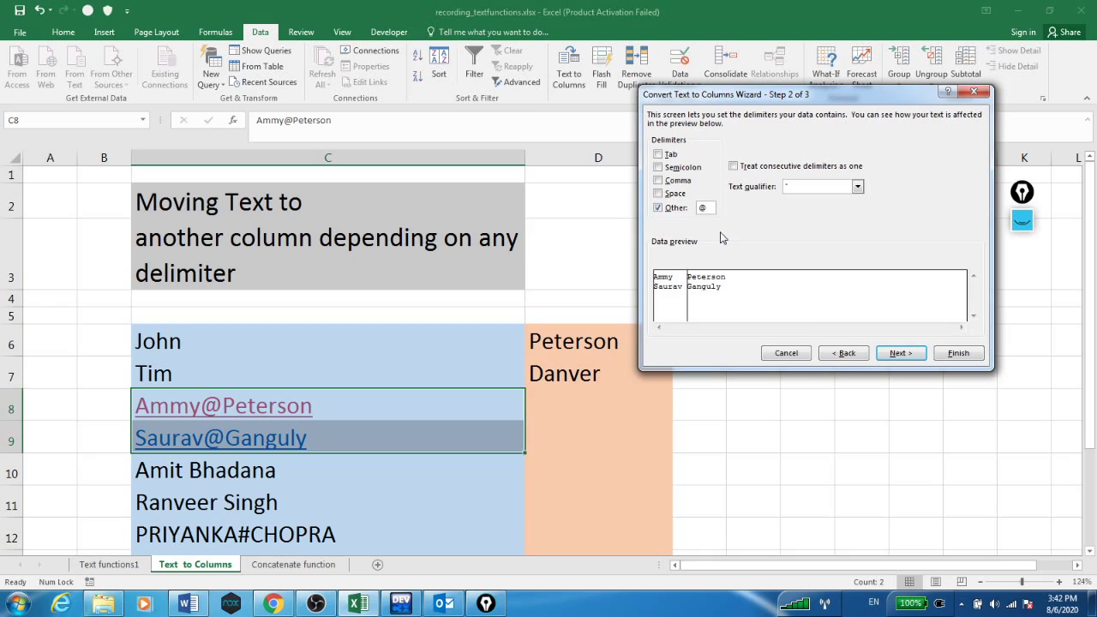
{"action": "key", "text": "BackSpace"}
{"action": "type", "text": "@"}
{"action": "left_click", "coordinate": [902, 353]}
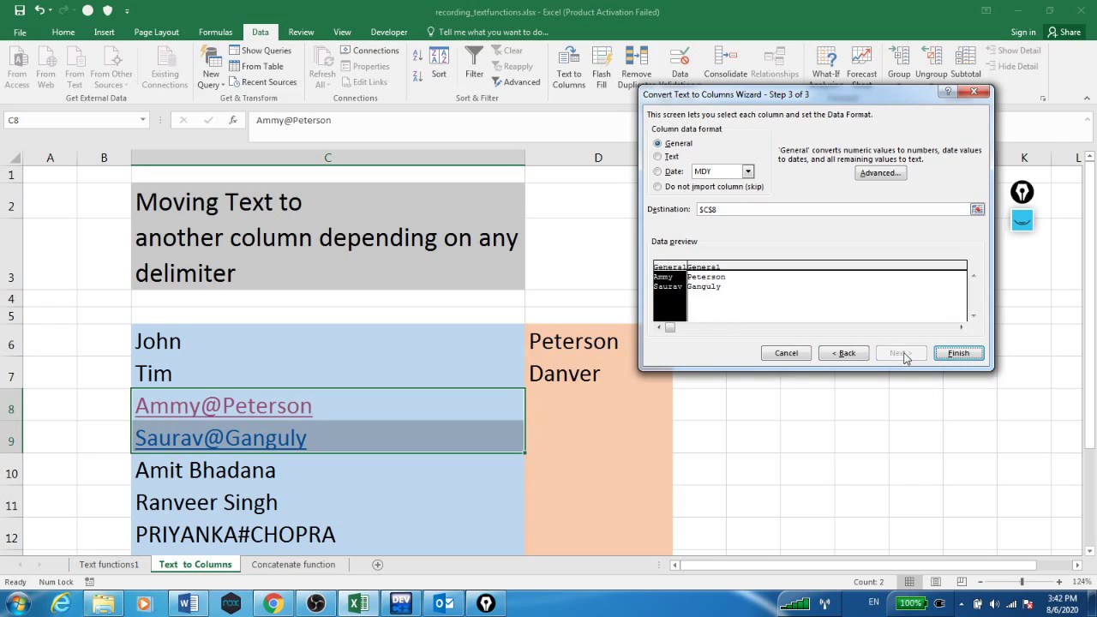
{"action": "left_click", "coordinate": [958, 353]}
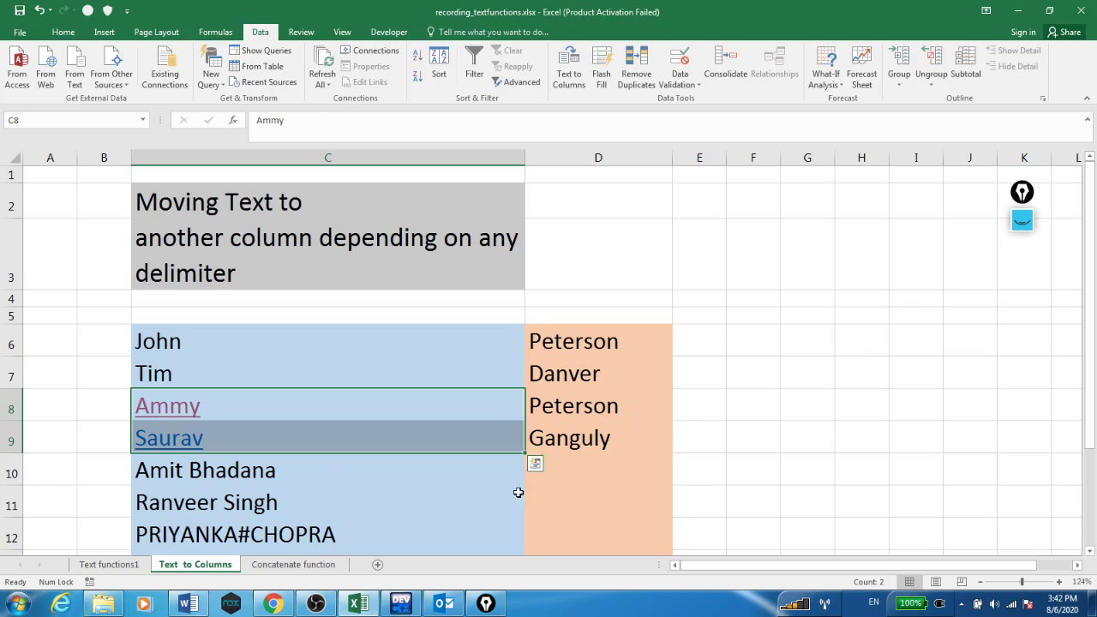
- Split C10:C11 into columns C and D with Text to Columns, clearing the Other delimiter @ and using Space instead
{"action": "left_click_drag", "start_coordinate": [280, 474], "coordinate": [273, 504]}
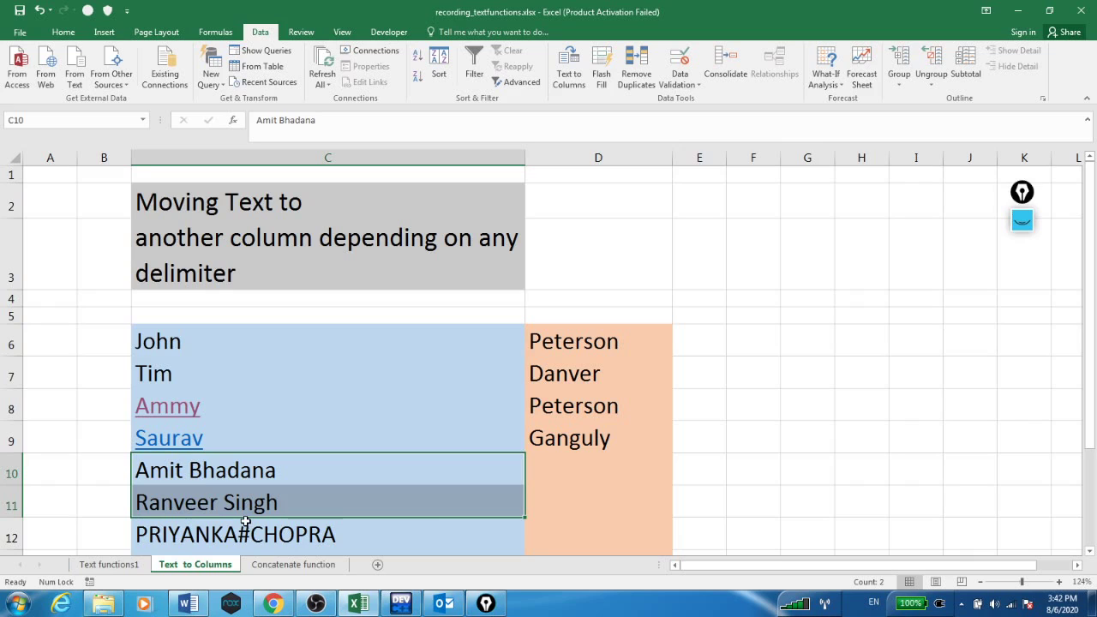
{"action": "left_click", "coordinate": [580, 69]}
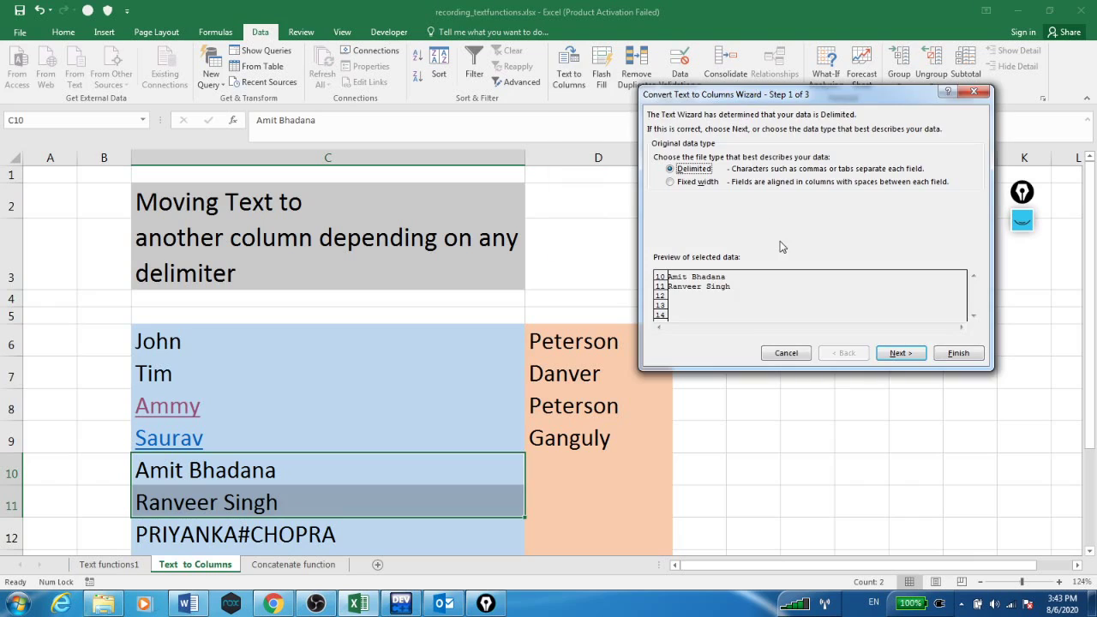
{"action": "left_click", "coordinate": [901, 354]}
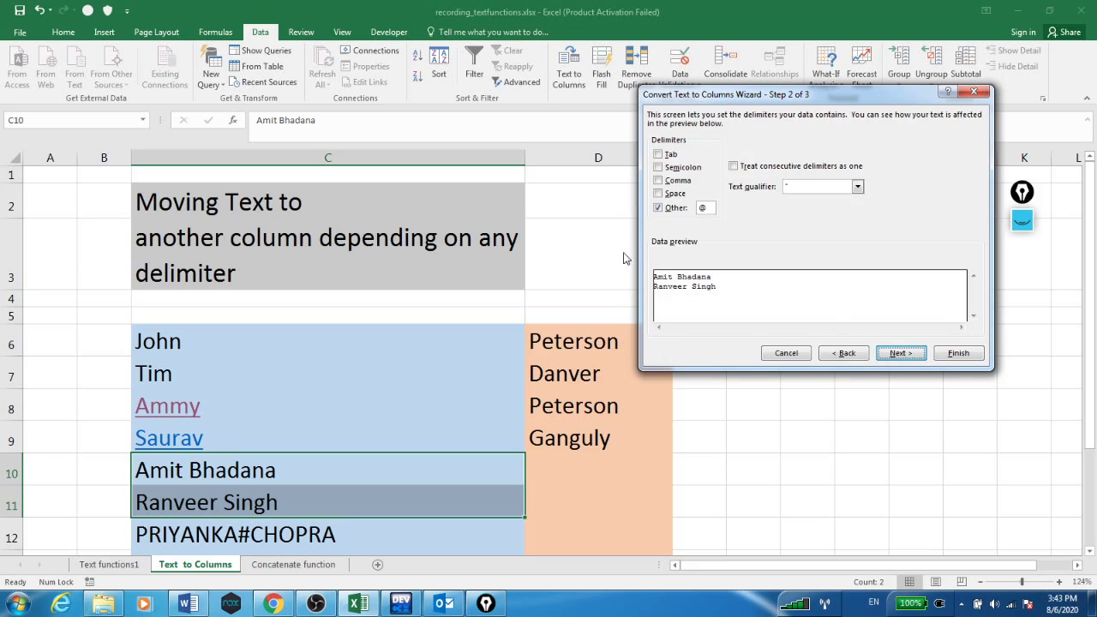
{"action": "left_click", "coordinate": [659, 209]}
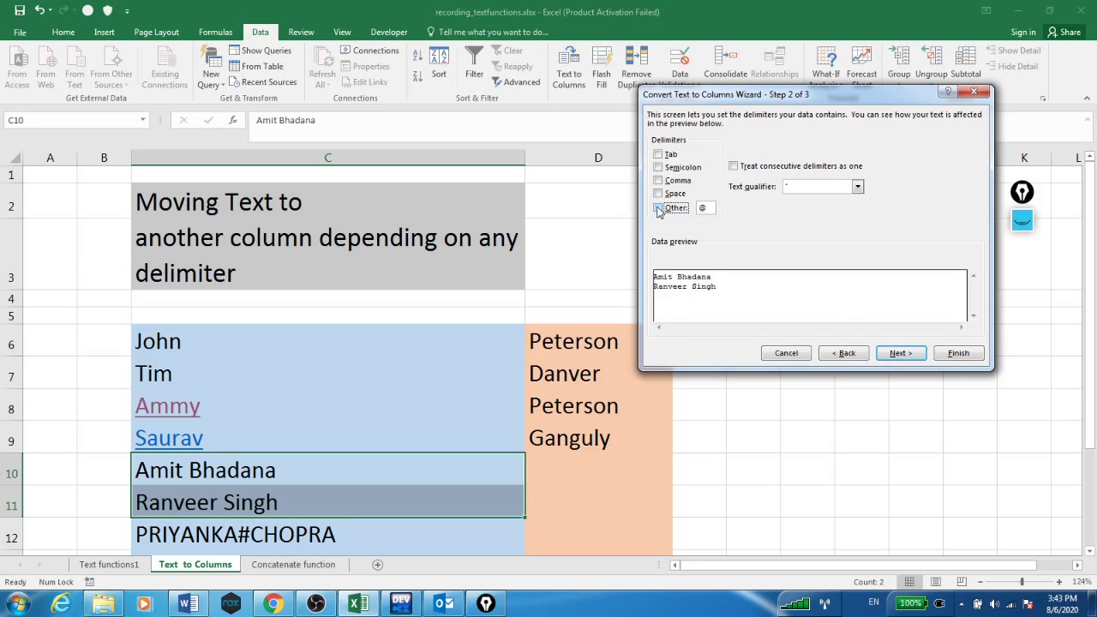
{"action": "left_click", "coordinate": [710, 210]}
{"action": "key", "text": "BackSpace"}
{"action": "left_click", "coordinate": [658, 209]}
{"action": "left_click", "coordinate": [659, 194]}
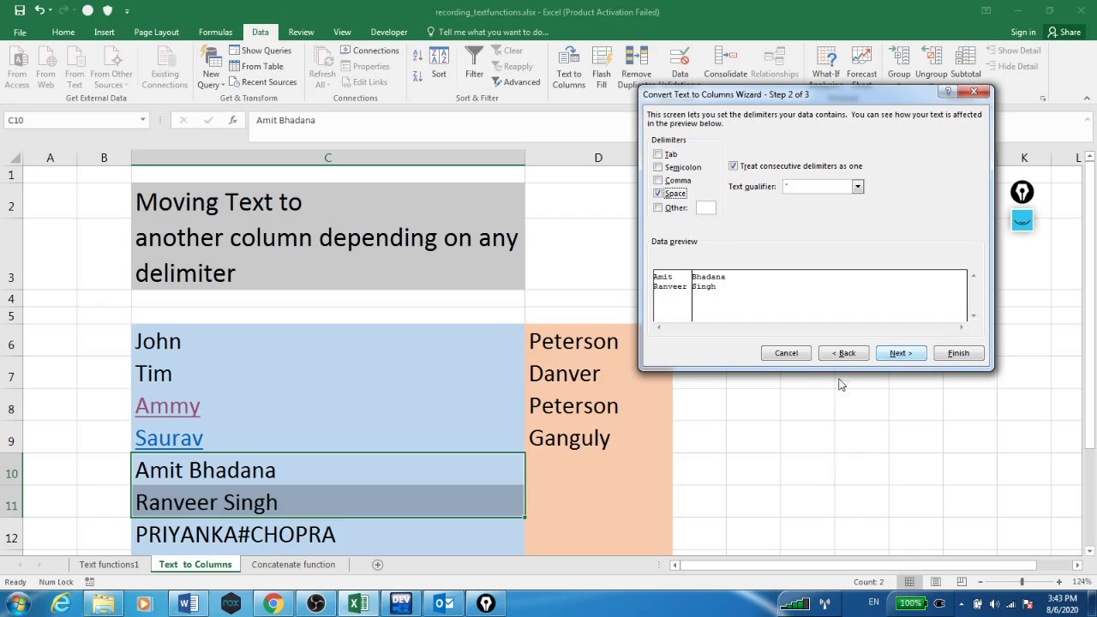
{"action": "left_click", "coordinate": [900, 353]}
{"action": "left_click", "coordinate": [958, 353]}
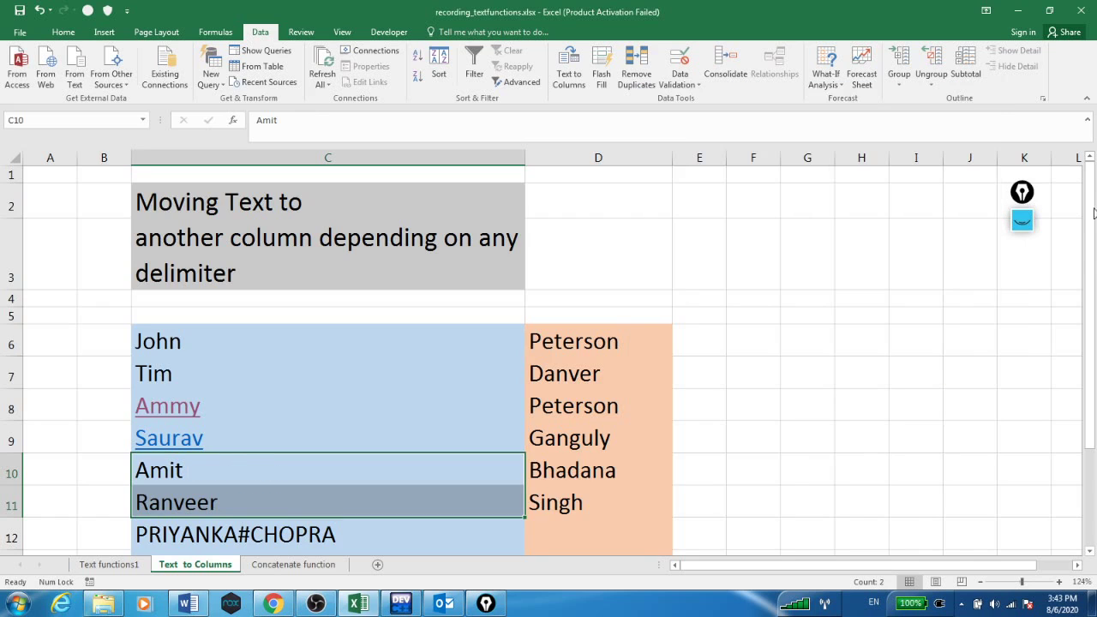
- Split C12:C13 into columns C and D with Text to Columns, using # as the Other delimiter
{"action": "left_click_drag", "start_coordinate": [1092, 252], "coordinate": [1093, 296]}
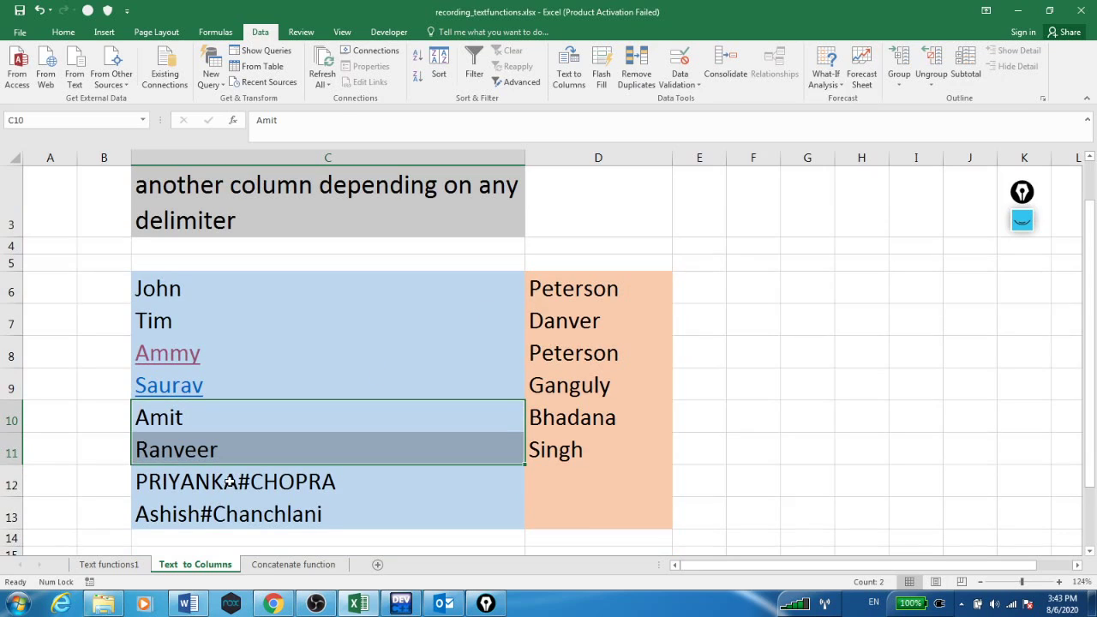
{"action": "left_click_drag", "start_coordinate": [238, 473], "coordinate": [230, 517]}
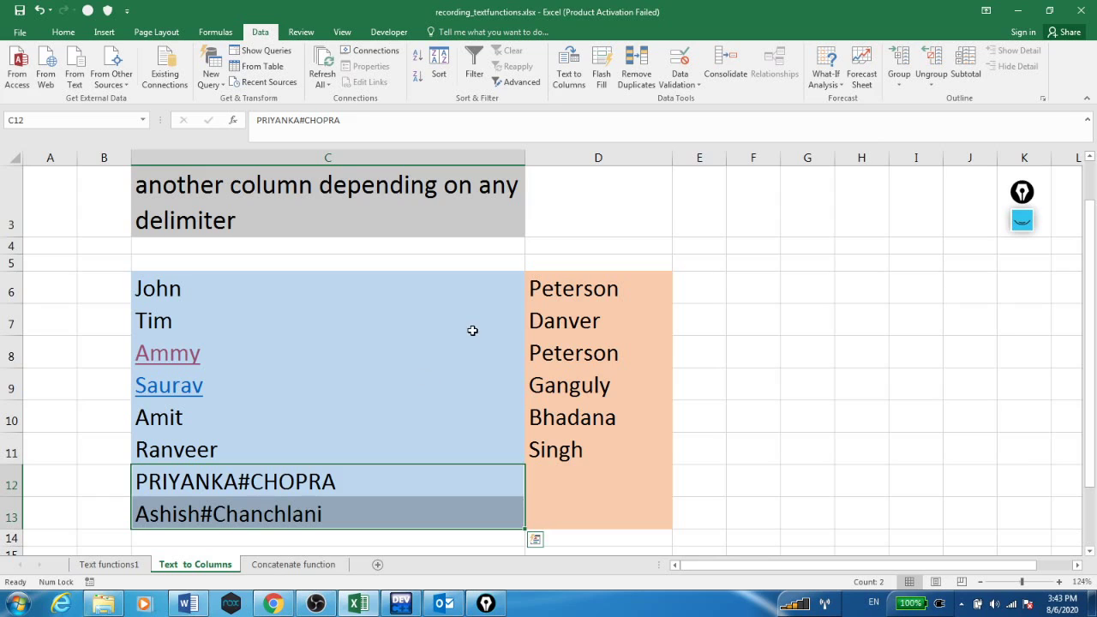
{"action": "left_click", "coordinate": [569, 76]}
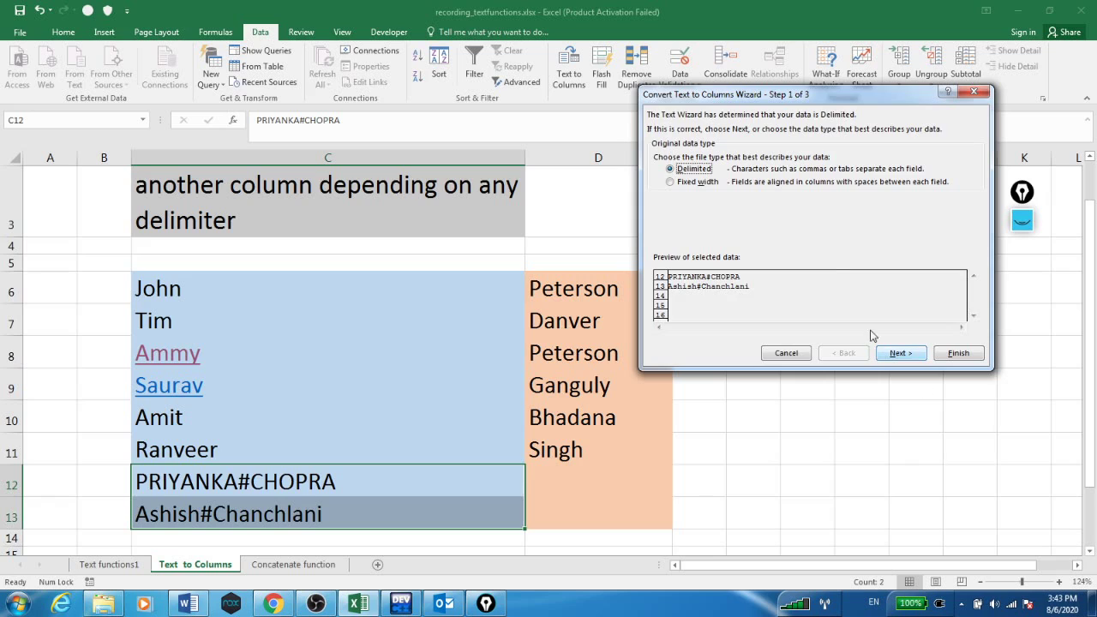
{"action": "left_click", "coordinate": [898, 353]}
{"action": "left_click", "coordinate": [658, 208]}
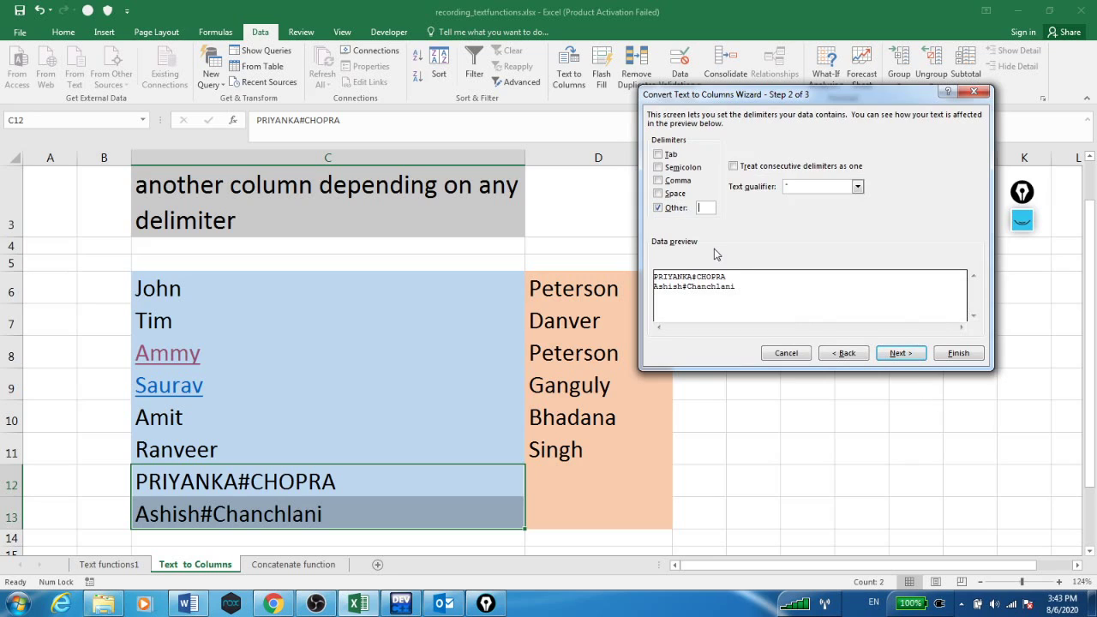
{"action": "type", "text": "#"}
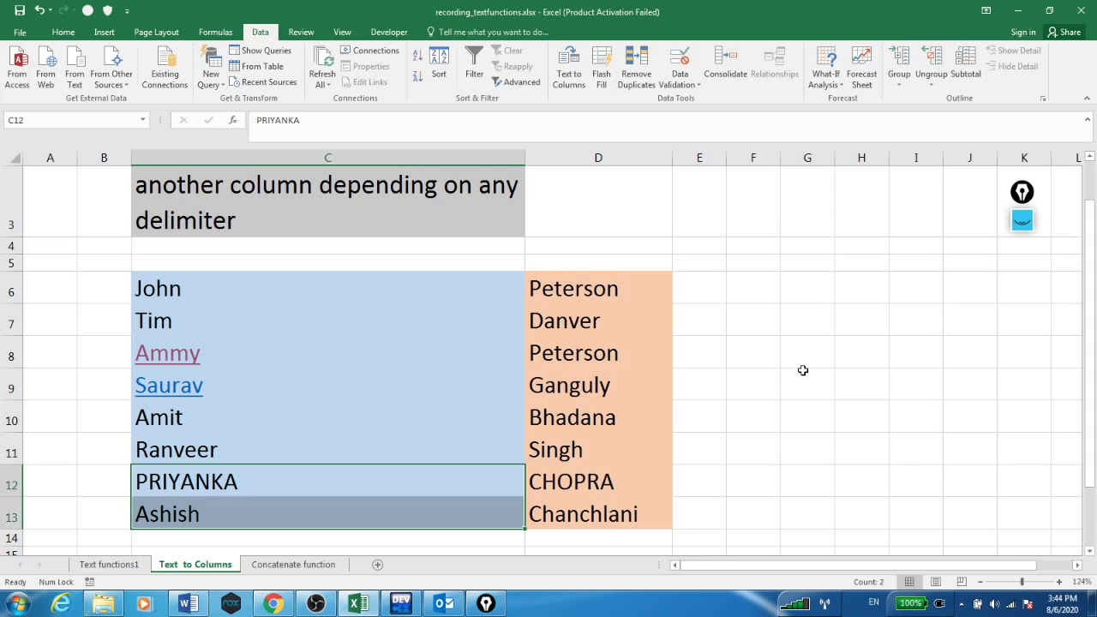
{"action": "key", "text": "Return"}
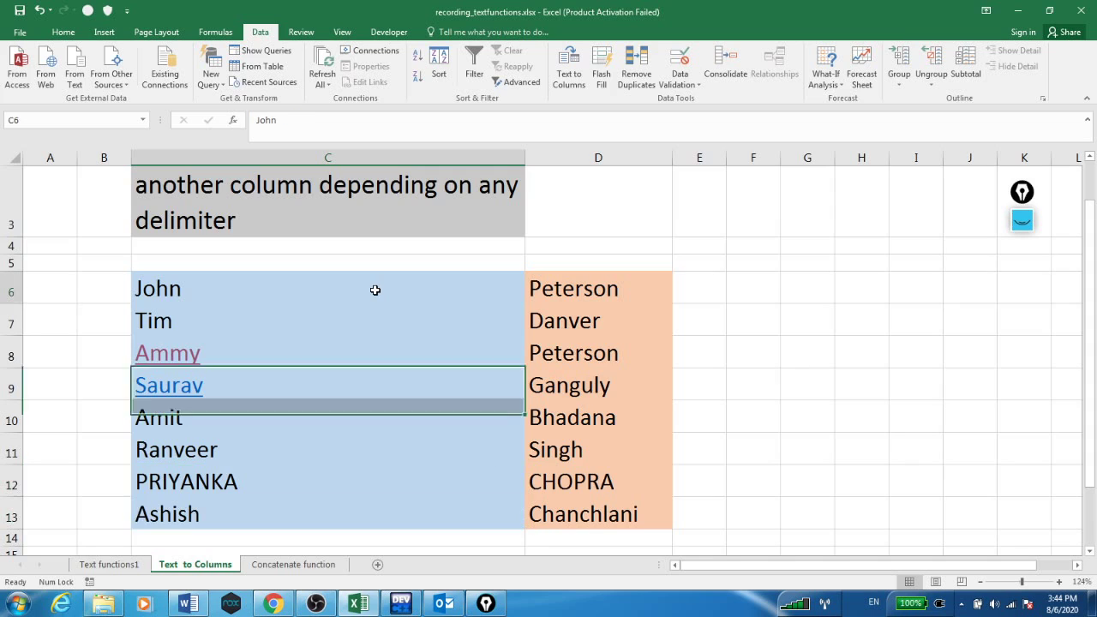
- Select the first names in C6:C9
{"action": "left_click_drag", "start_coordinate": [375, 290], "coordinate": [358, 392]}
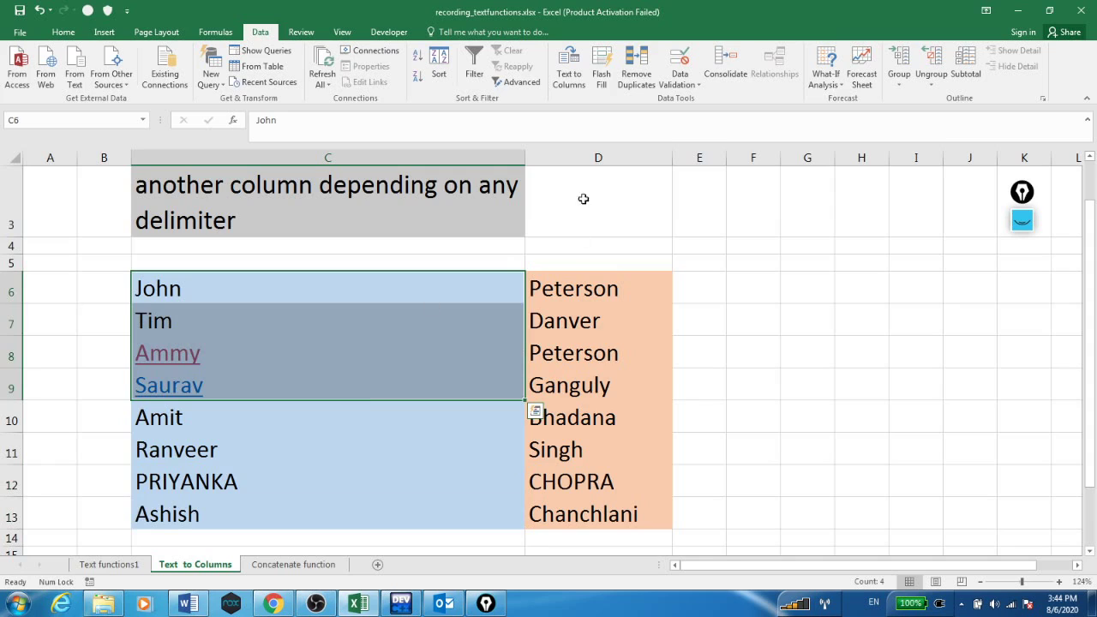